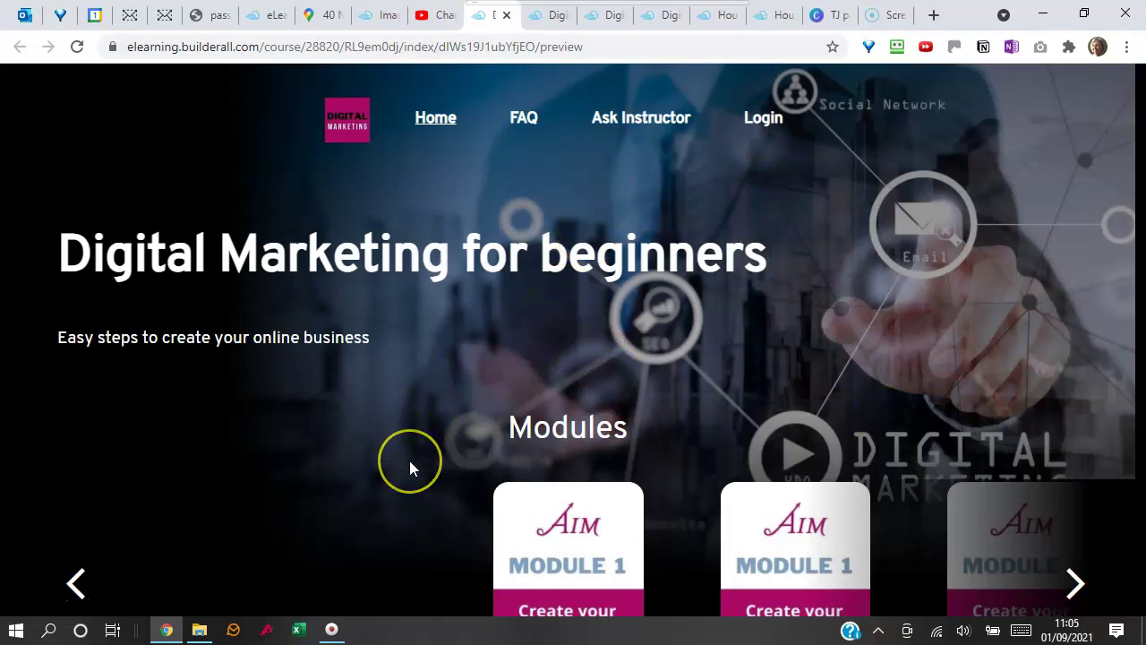
Switch to the Canva background design and examine the blue and green test blocks on page 2.
{"action": "scroll", "coordinate": [410, 461], "scroll_direction": "down", "scroll_amount": 1}
{"action": "scroll", "coordinate": [409, 456], "scroll_direction": "up", "scroll_amount": 1}
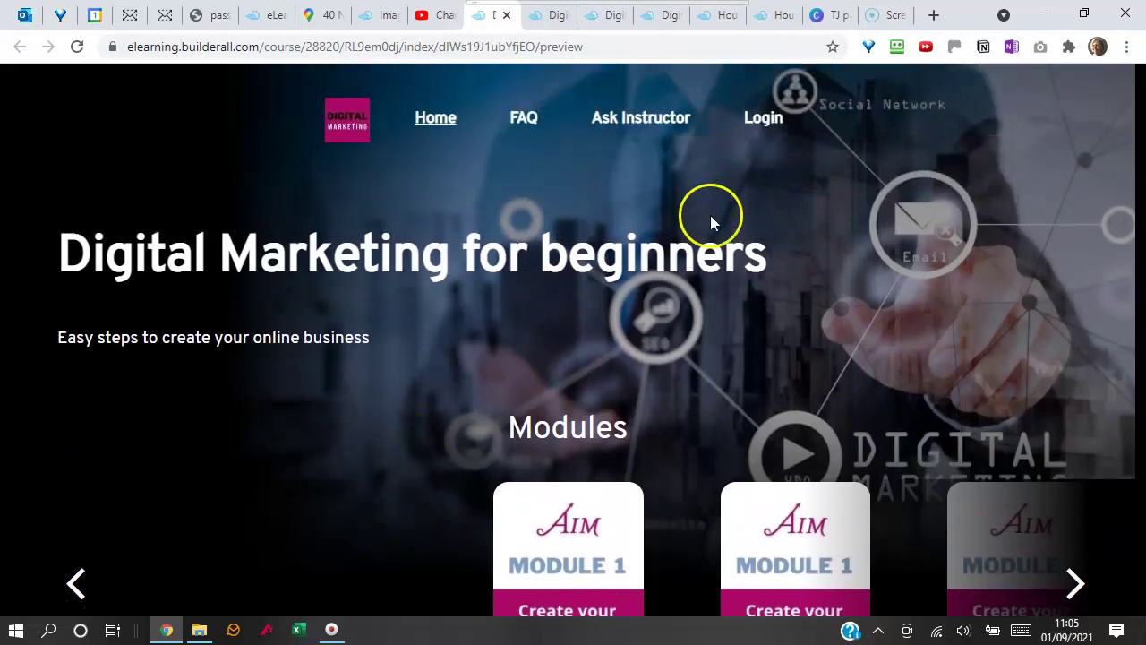
{"action": "left_click", "coordinate": [834, 16]}
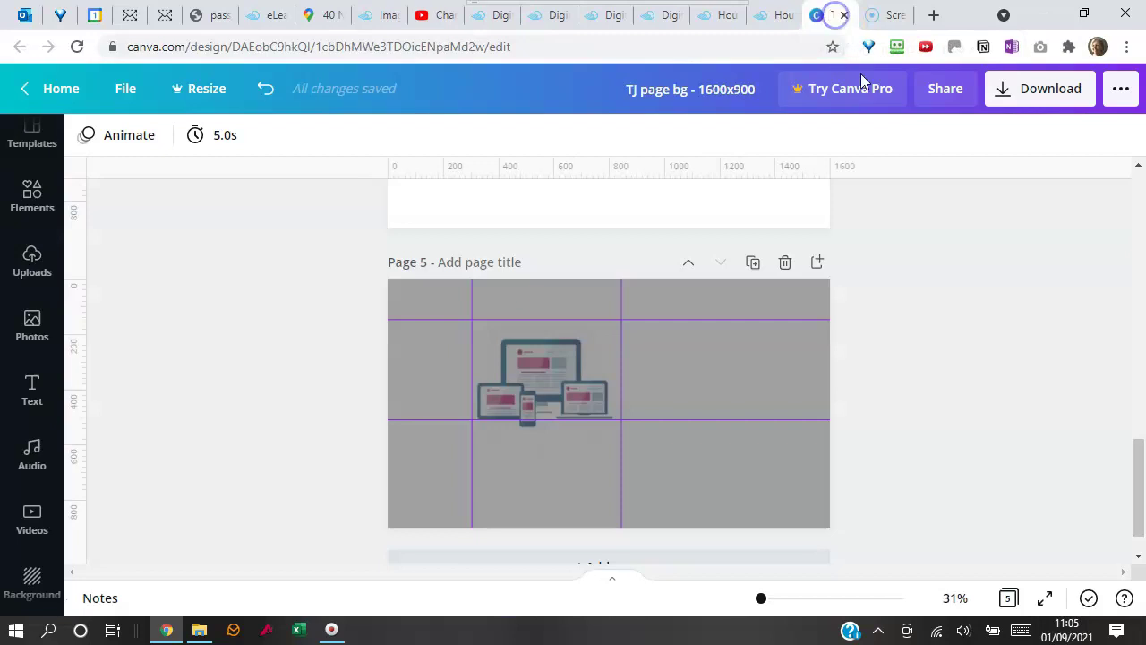
{"action": "scroll", "coordinate": [927, 372], "scroll_direction": "up", "scroll_amount": 10}
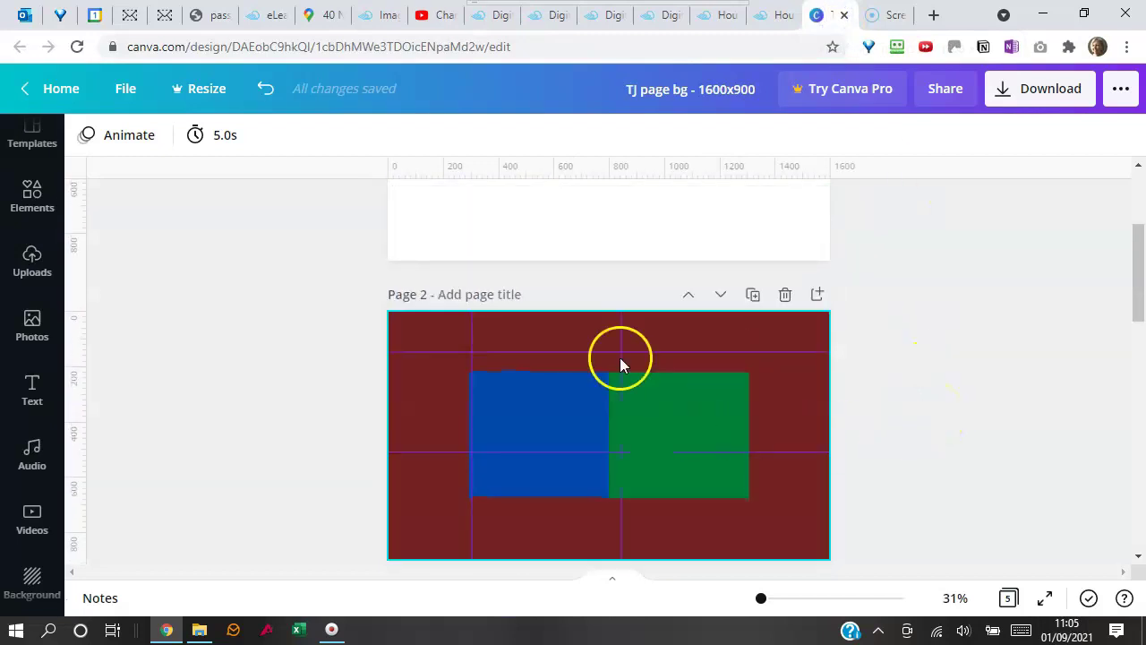
{"action": "left_click", "coordinate": [532, 390]}
{"action": "left_click", "coordinate": [646, 381]}
{"action": "left_click", "coordinate": [558, 418]}
{"action": "left_click", "coordinate": [531, 247]}
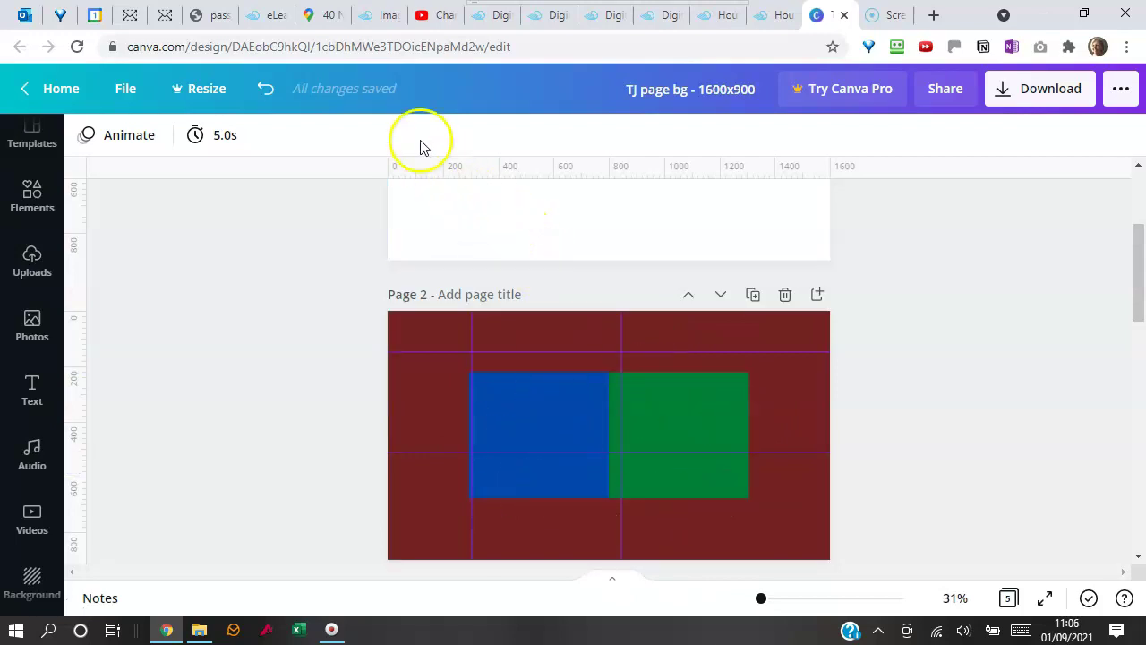
Switch to the Image testing course site and examine how the test background displays on its home page.
{"action": "left_click", "coordinate": [381, 20]}
{"action": "left_click", "coordinate": [277, 409]}
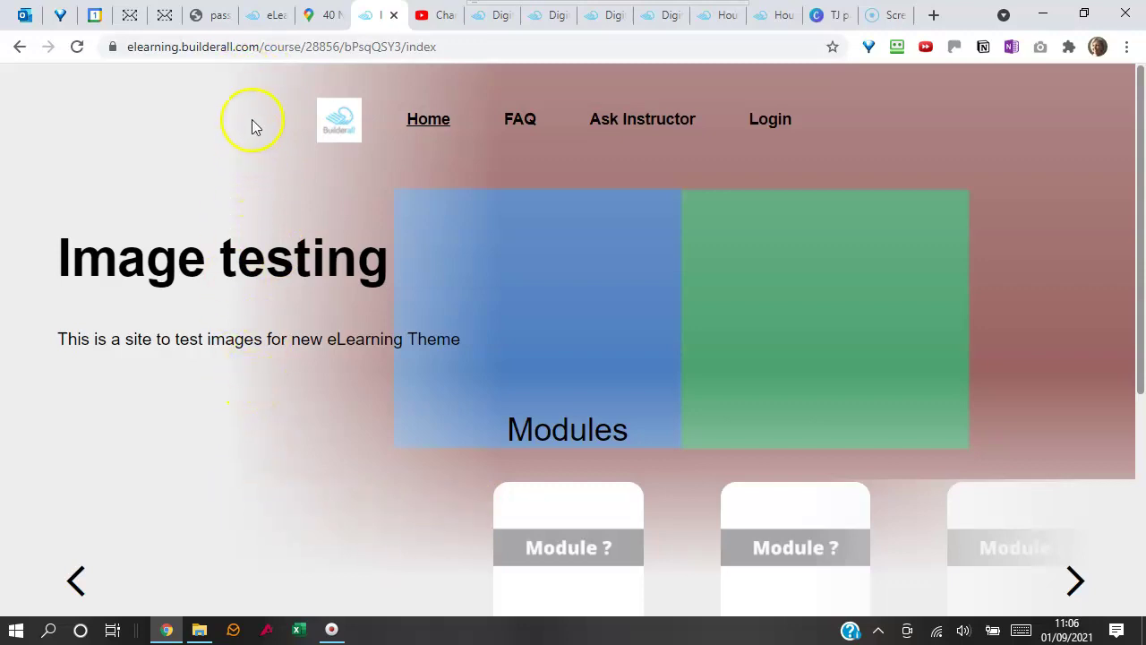
{"action": "scroll", "coordinate": [320, 467], "scroll_direction": "down", "scroll_amount": 1}
{"action": "scroll", "coordinate": [320, 468], "scroll_direction": "up", "scroll_amount": 1}
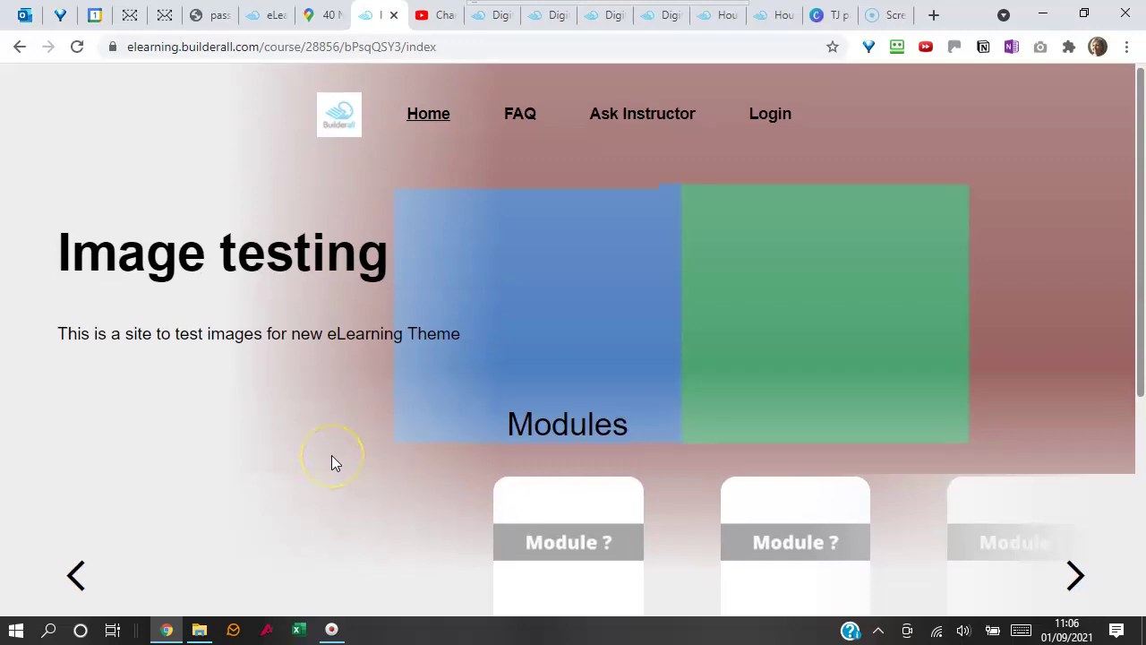
{"action": "scroll", "coordinate": [331, 457], "scroll_direction": "down", "scroll_amount": 1}
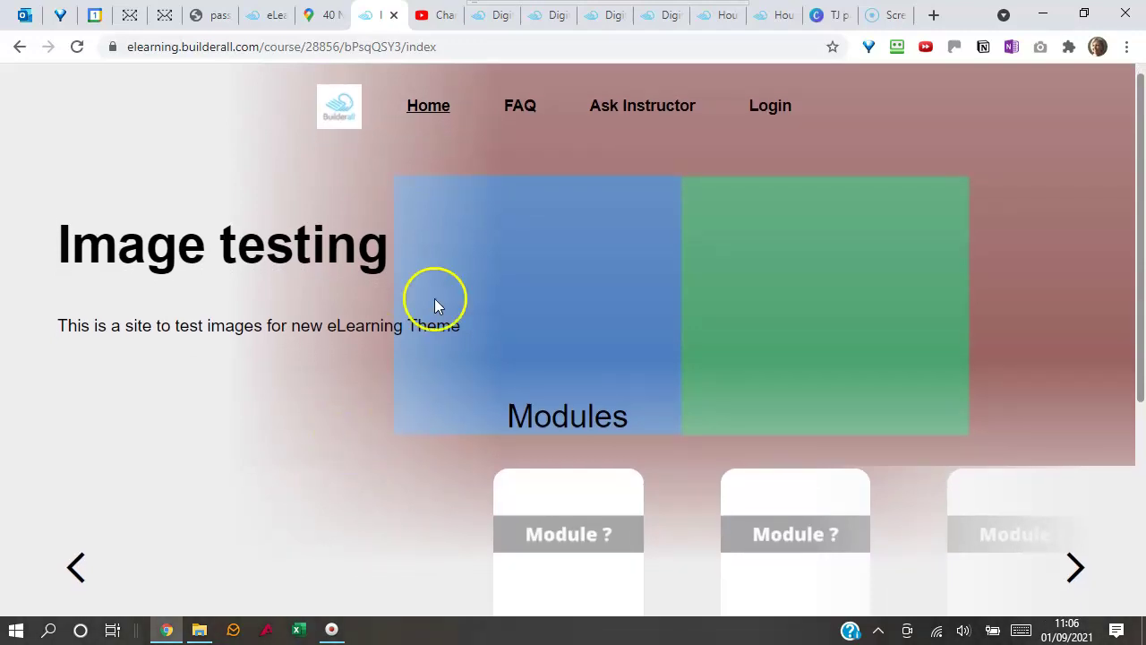
View the test background on the FAQ, Ask Instructor and Login pages, and return to the home page.
{"action": "left_click", "coordinate": [518, 122]}
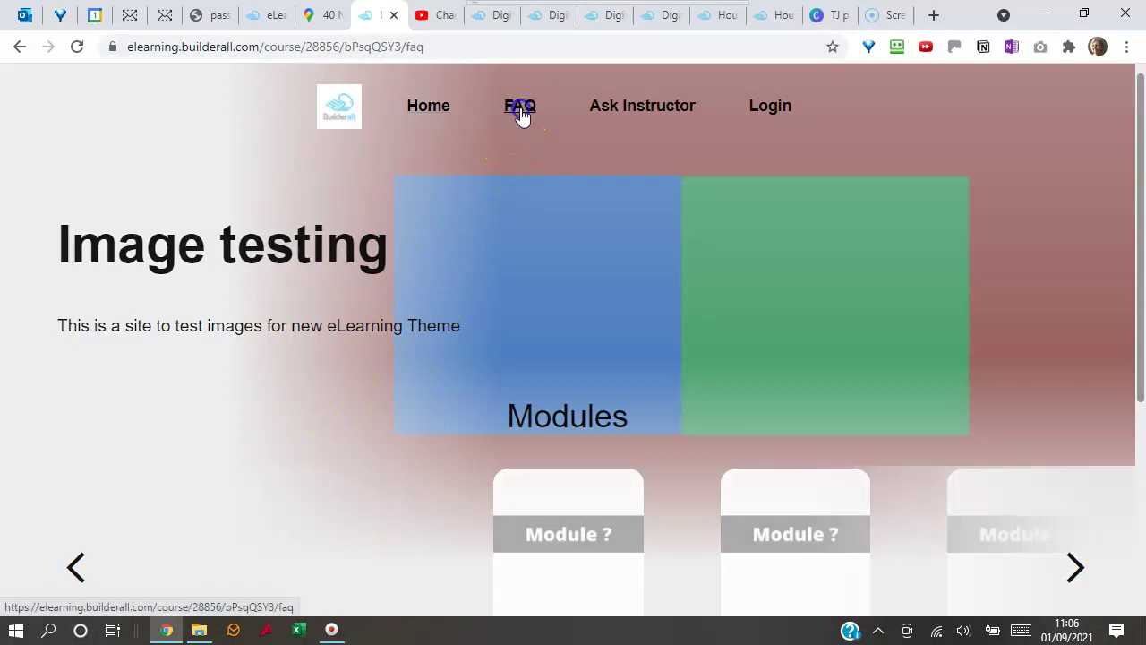
{"action": "left_click", "coordinate": [632, 121]}
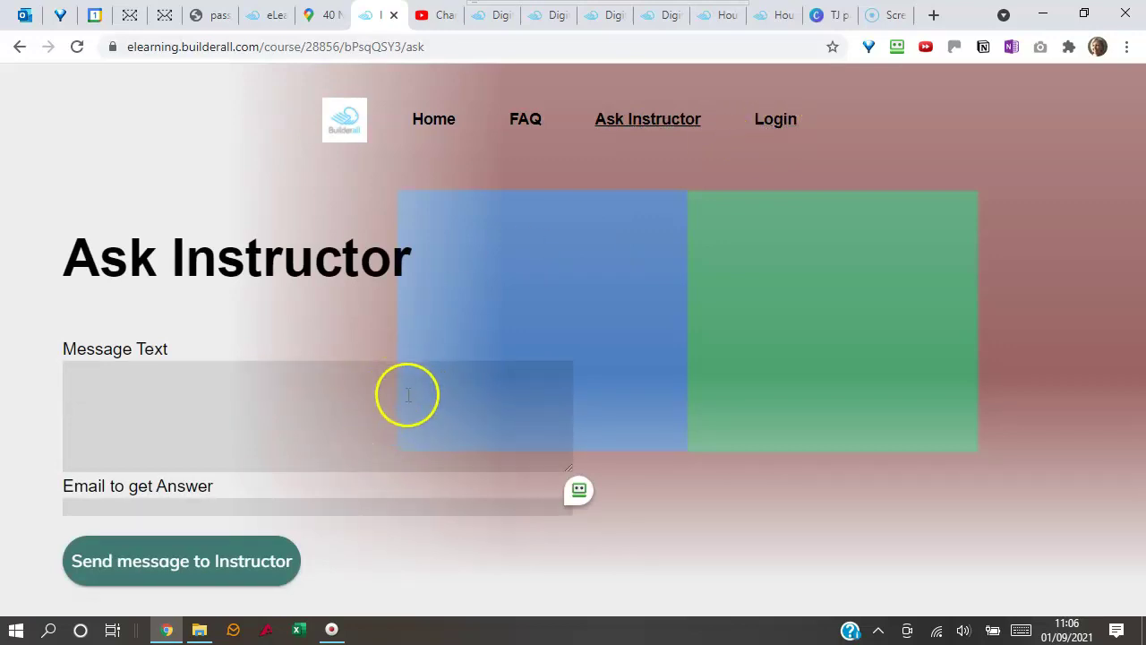
{"action": "left_click", "coordinate": [776, 123]}
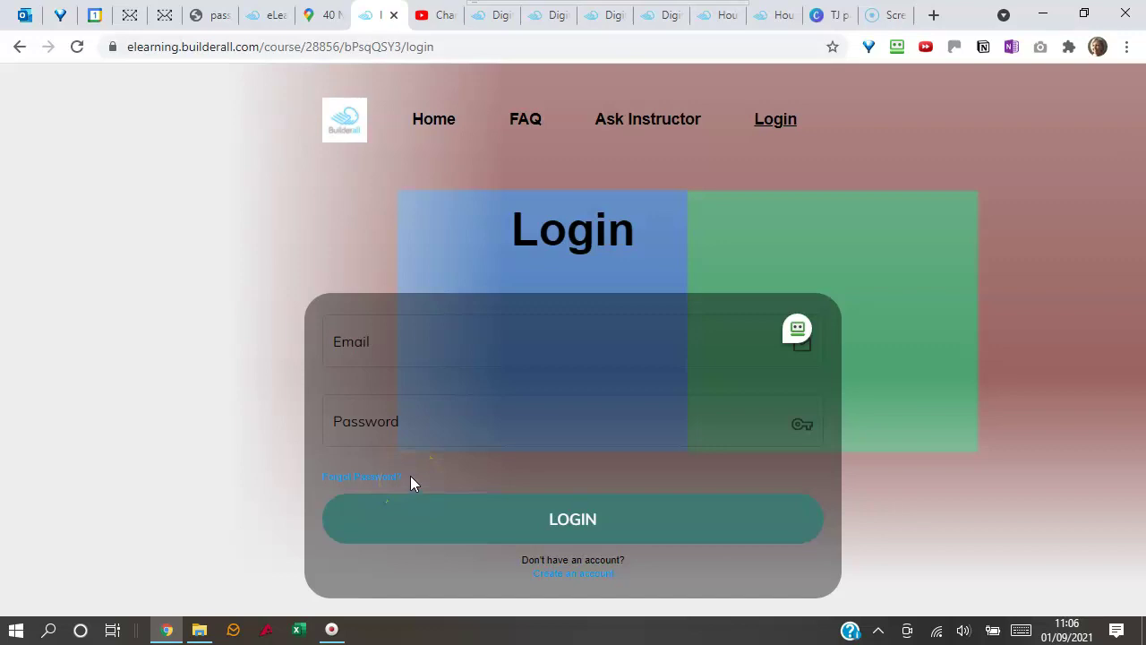
{"action": "left_click", "coordinate": [440, 123]}
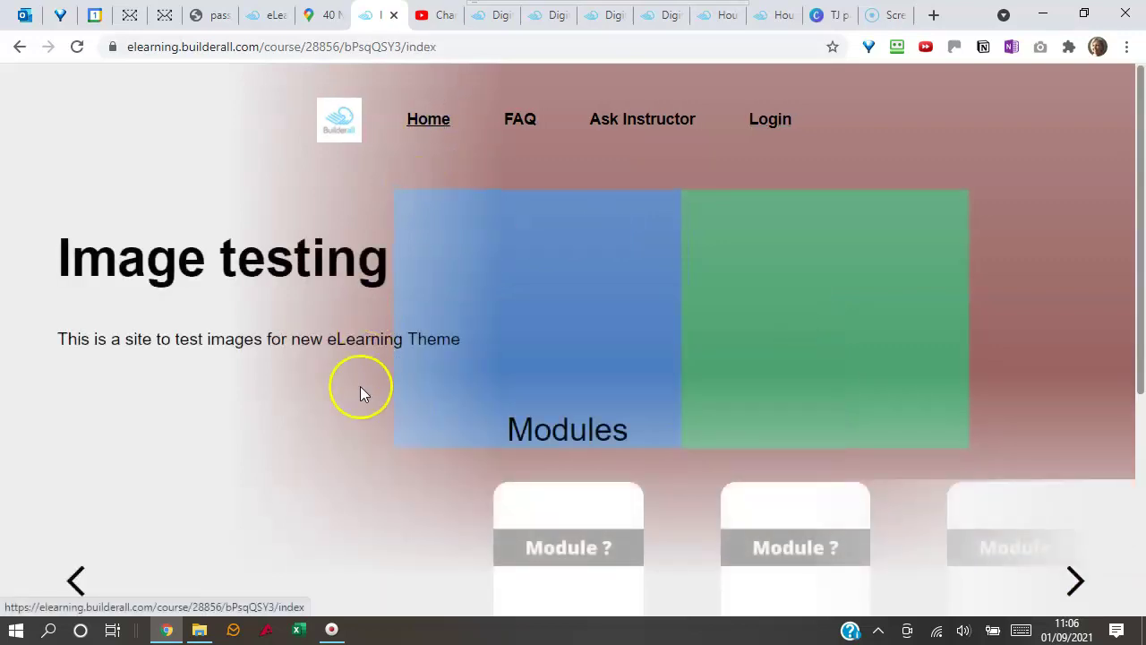
Open the first module of the Image testing course to view its background behind the lessons.
{"action": "scroll", "coordinate": [336, 435], "scroll_direction": "down", "scroll_amount": 1}
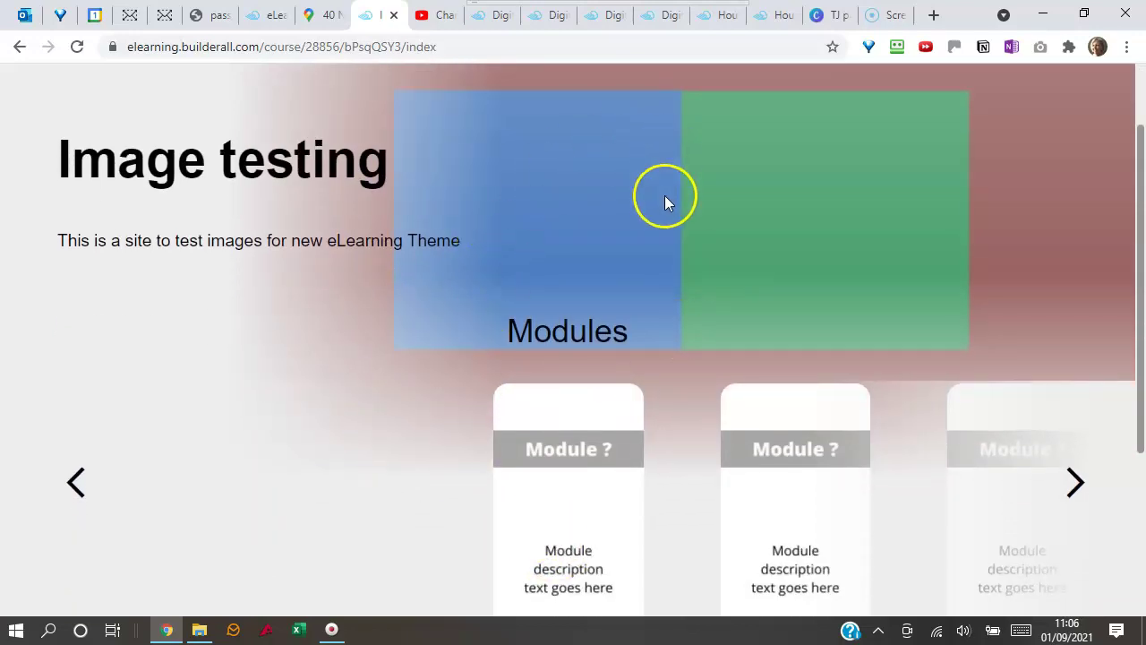
{"action": "left_click", "coordinate": [564, 509]}
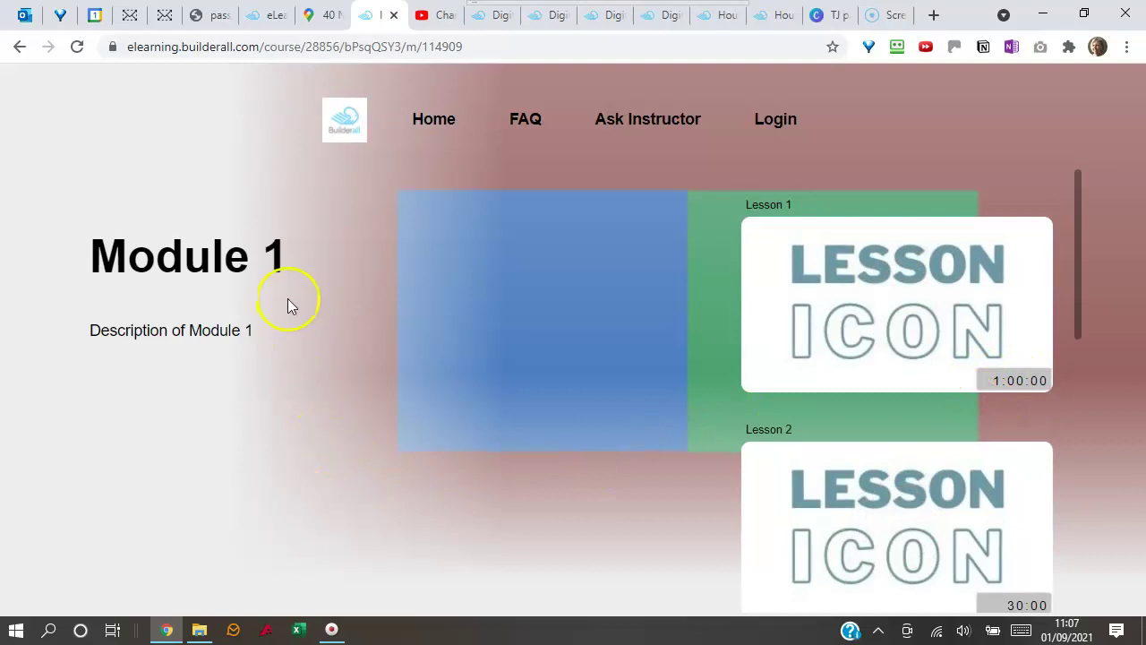
Switch to the Digital Marketing for beginners preview and examine its background image and module cards.
{"action": "left_click", "coordinate": [488, 20]}
{"action": "scroll", "coordinate": [355, 437], "scroll_direction": "down", "scroll_amount": 3}
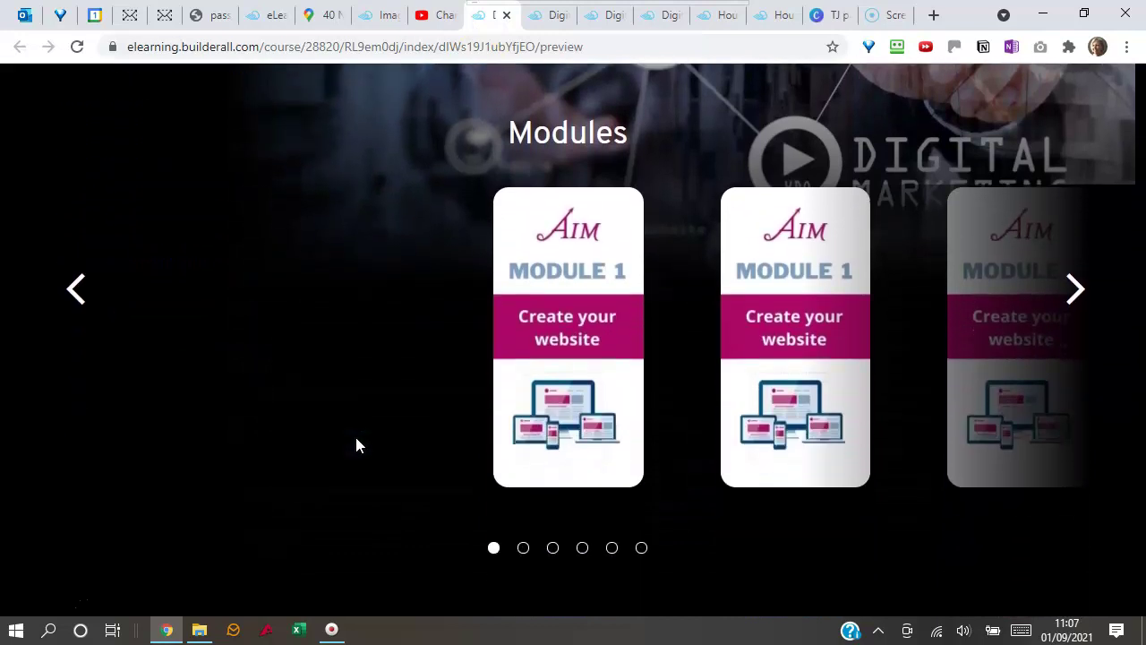
{"action": "scroll", "coordinate": [354, 433], "scroll_direction": "up", "scroll_amount": 3}
{"action": "scroll", "coordinate": [356, 438], "scroll_direction": "down", "scroll_amount": 1}
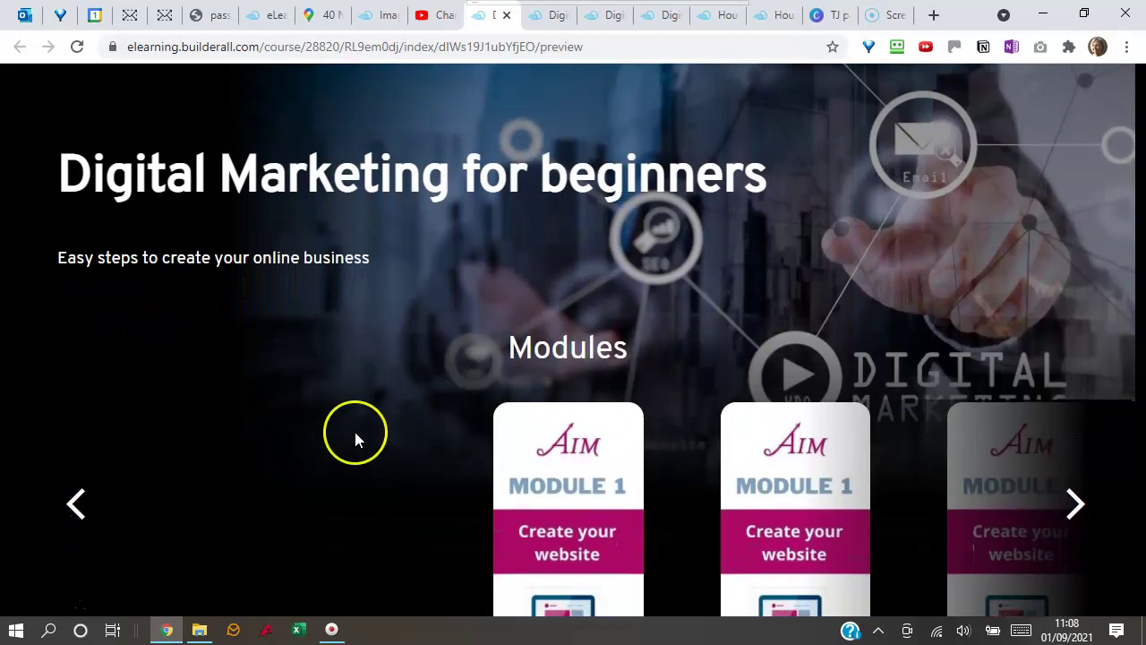
{"action": "scroll", "coordinate": [356, 437], "scroll_direction": "down", "scroll_amount": 2}
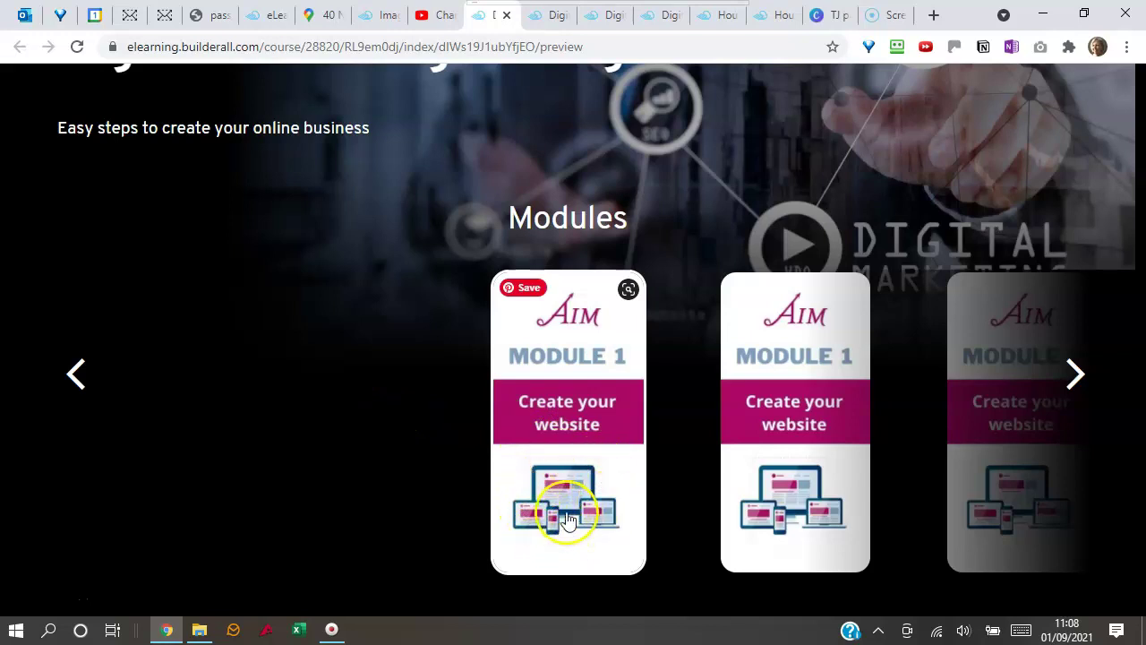
{"action": "scroll", "coordinate": [412, 466], "scroll_direction": "up", "scroll_amount": 3}
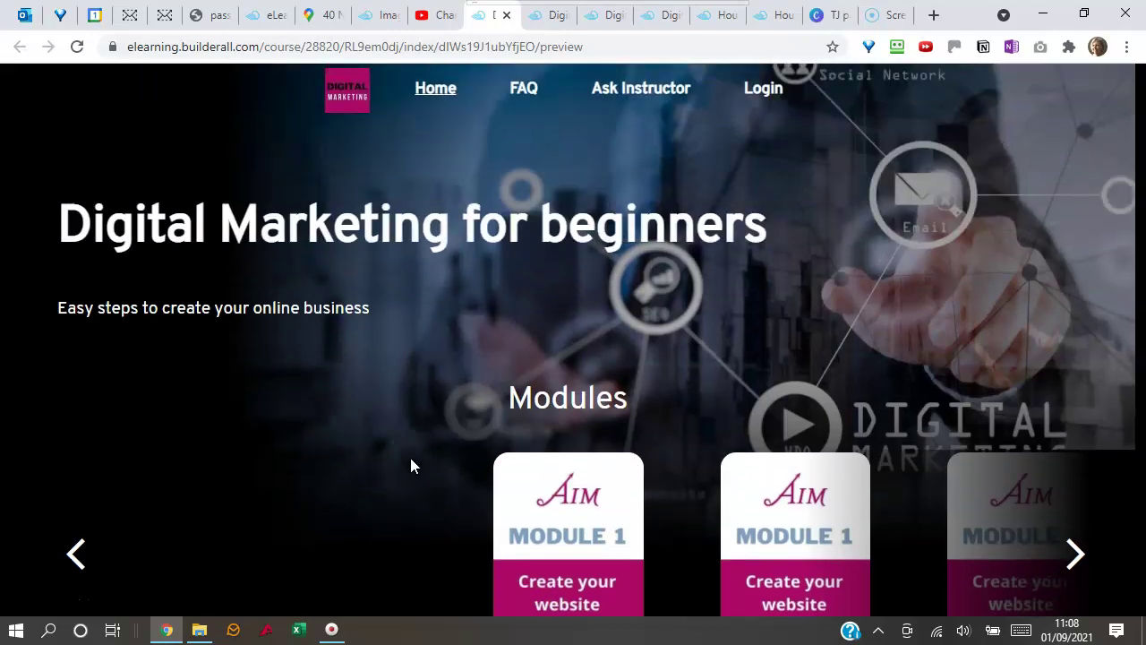
{"action": "scroll", "coordinate": [411, 466], "scroll_direction": "down", "scroll_amount": 1}
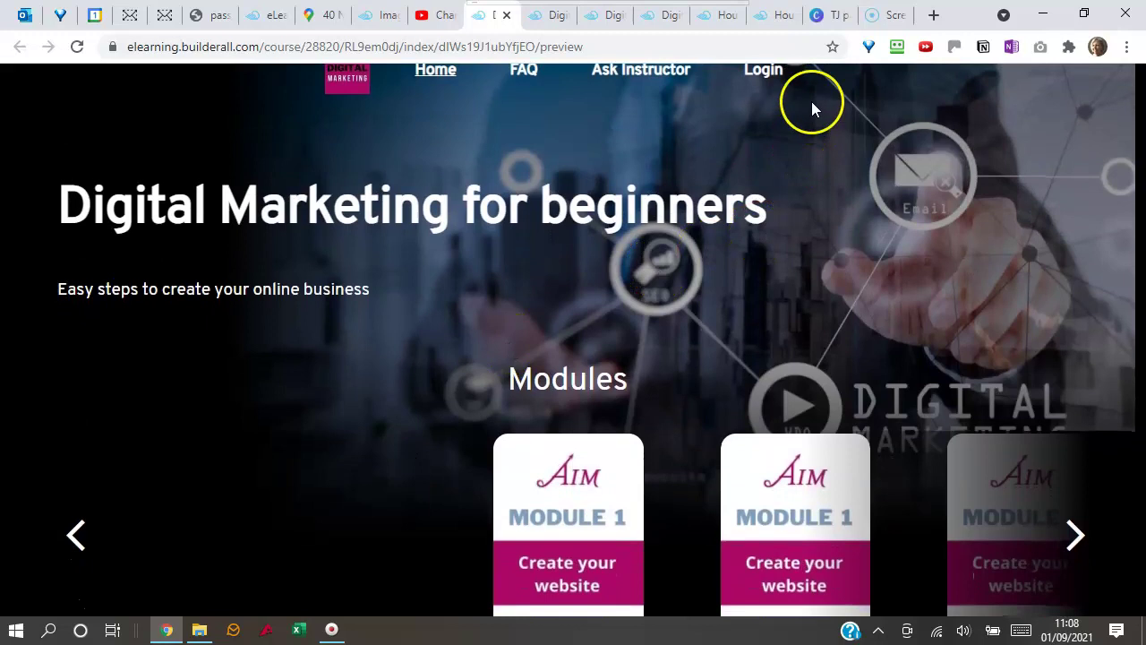
Compare the large devices image on page 3 of the Canva design with the Module 1a course page.
{"action": "left_click", "coordinate": [828, 16]}
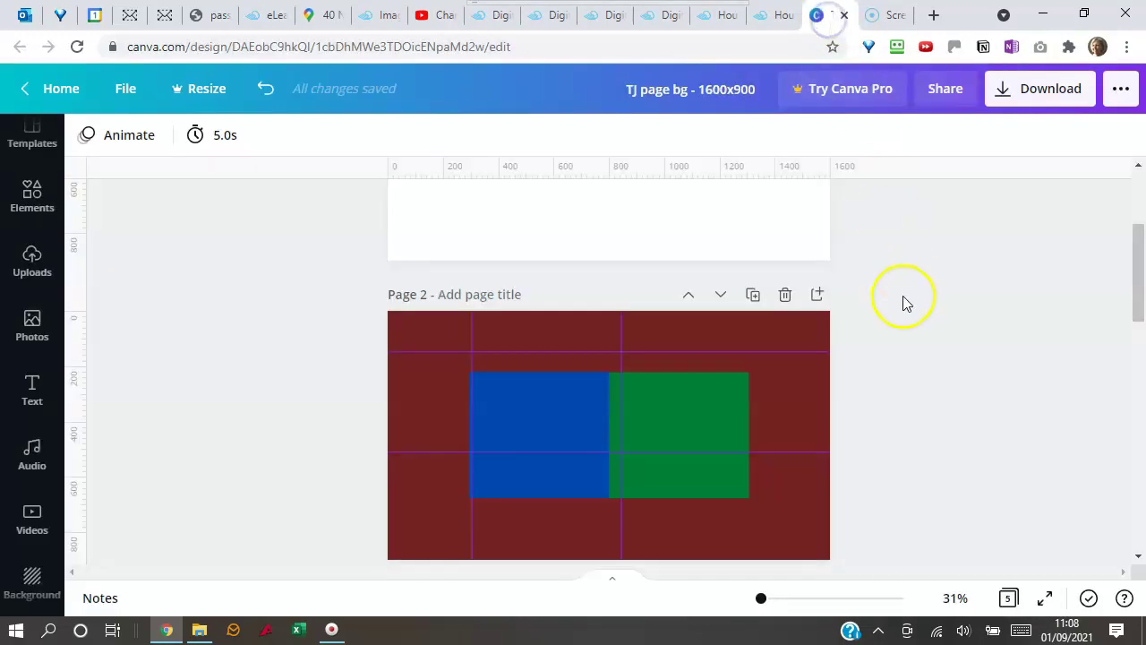
{"action": "scroll", "coordinate": [904, 302], "scroll_direction": "down", "scroll_amount": 4}
{"action": "left_click", "coordinate": [580, 372]}
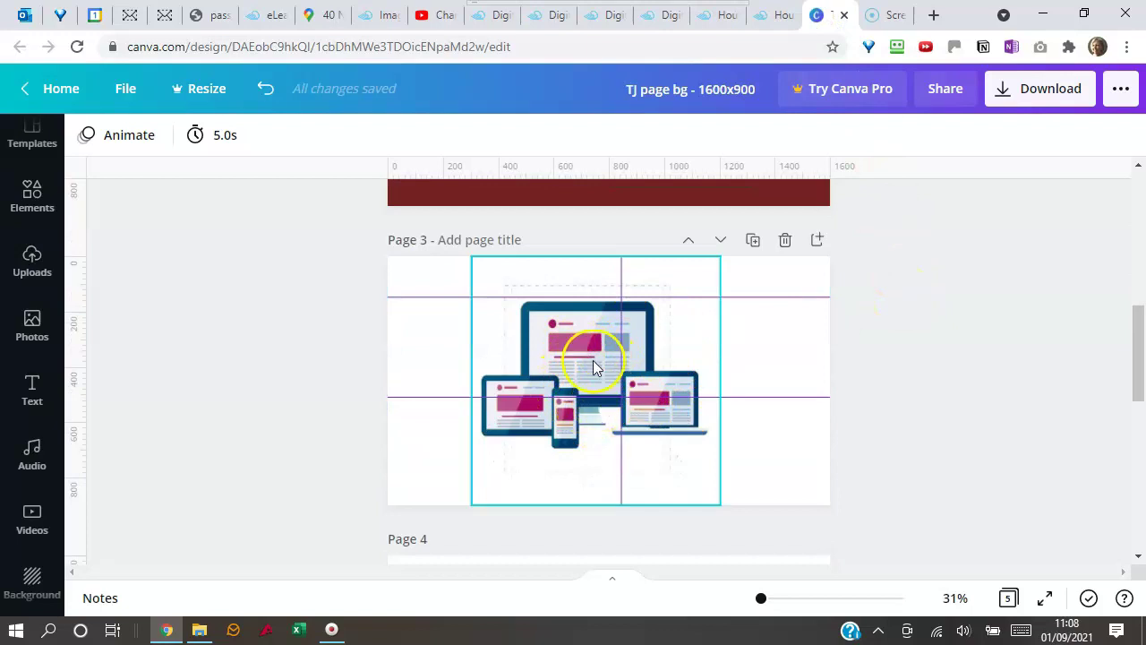
{"action": "left_click", "coordinate": [548, 19]}
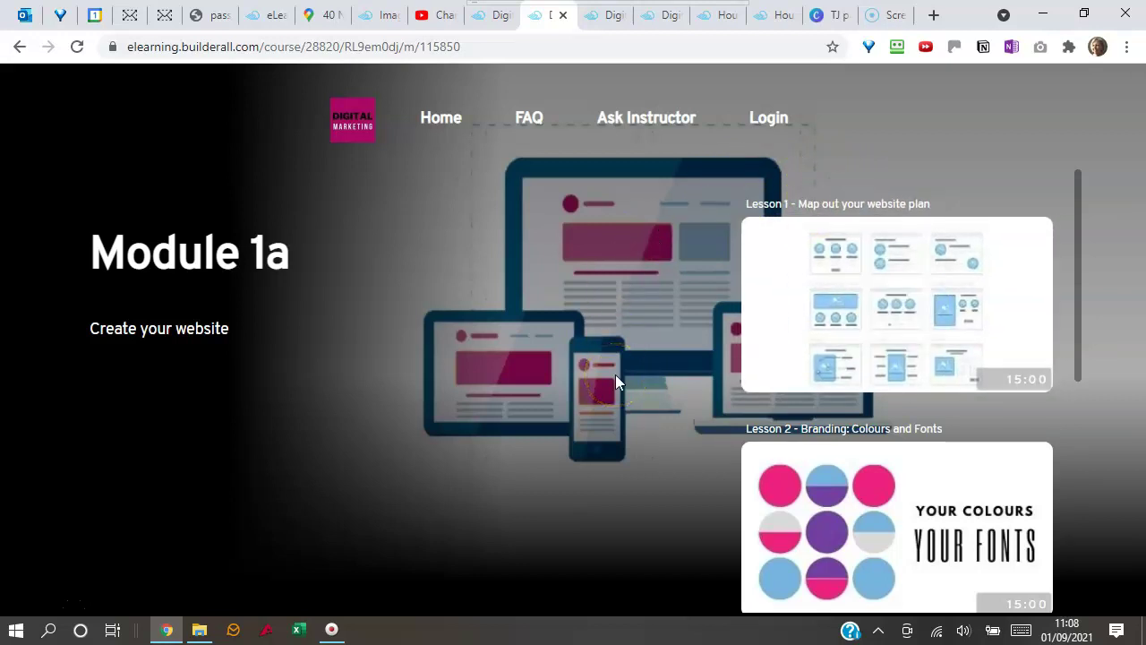
Compare the smaller faded devices image on page 4 of the Canva design with the Module 1b and Module 1 course pages.
{"action": "left_click", "coordinate": [832, 22]}
{"action": "scroll", "coordinate": [975, 309], "scroll_direction": "down", "scroll_amount": 3}
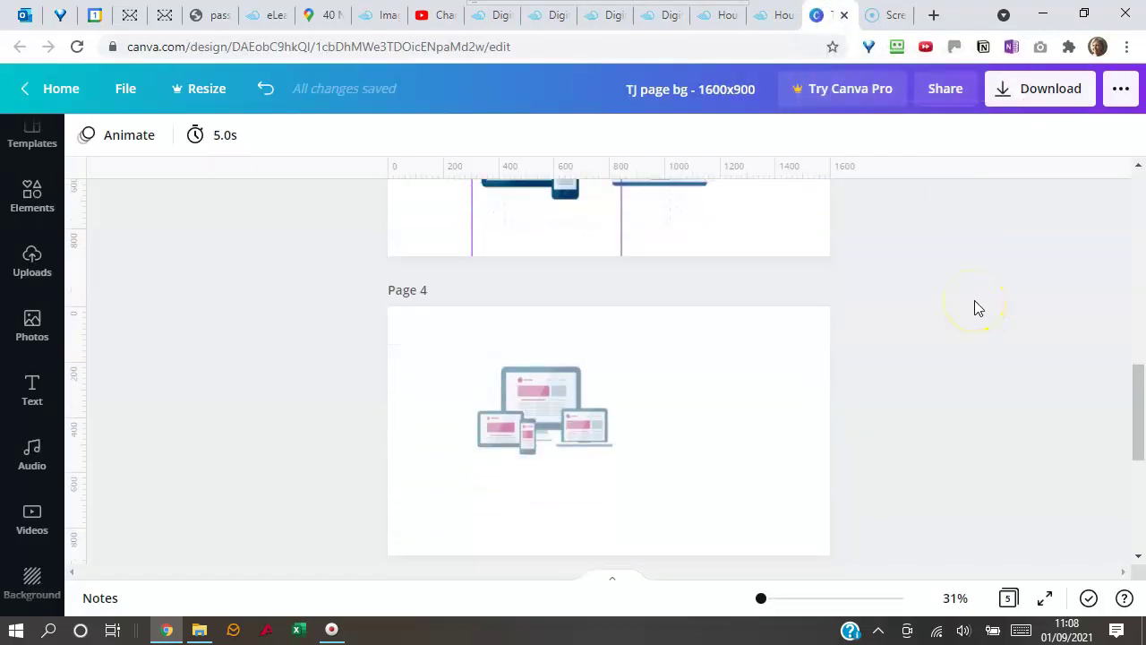
{"action": "scroll", "coordinate": [974, 300], "scroll_direction": "down", "scroll_amount": 1}
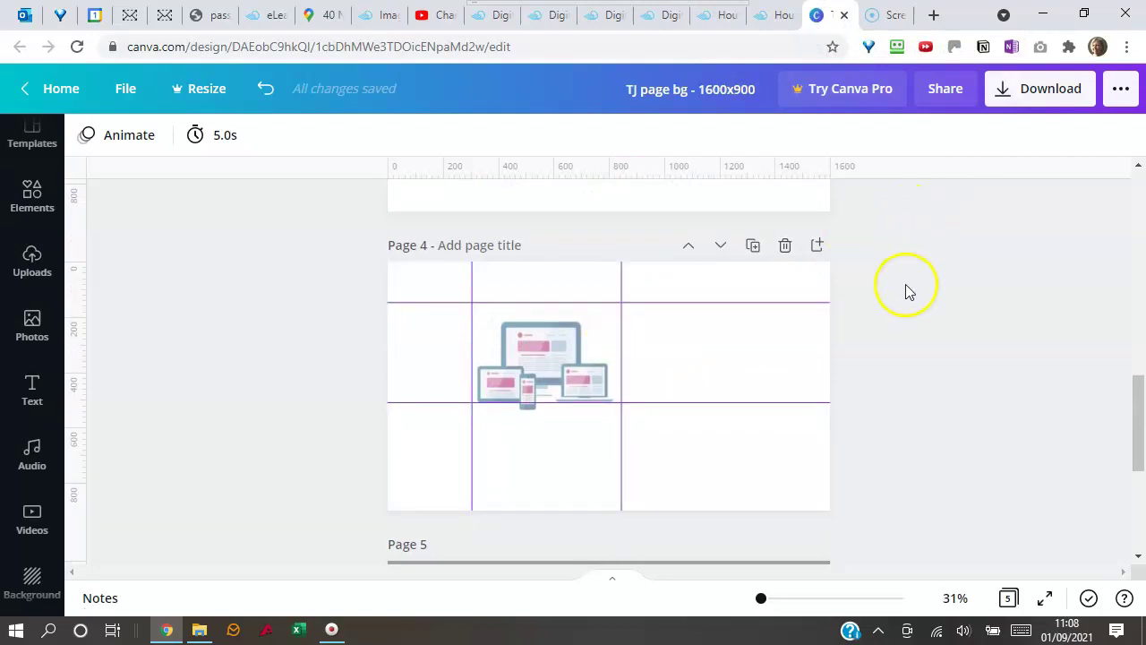
{"action": "left_click", "coordinate": [660, 18]}
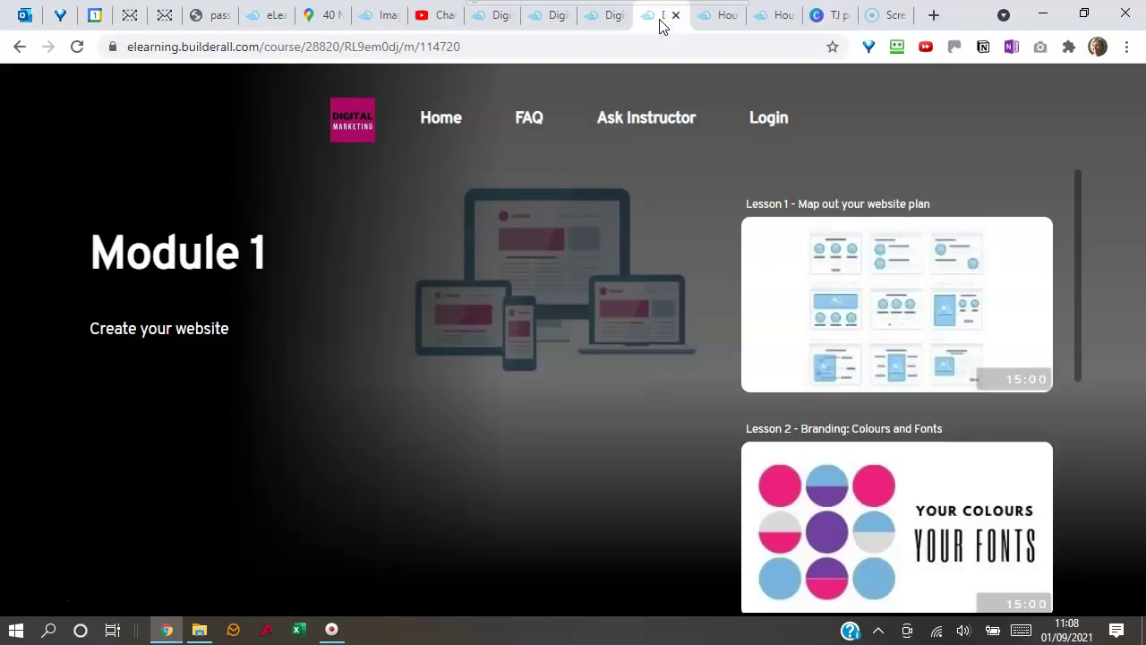
{"action": "left_click", "coordinate": [607, 18]}
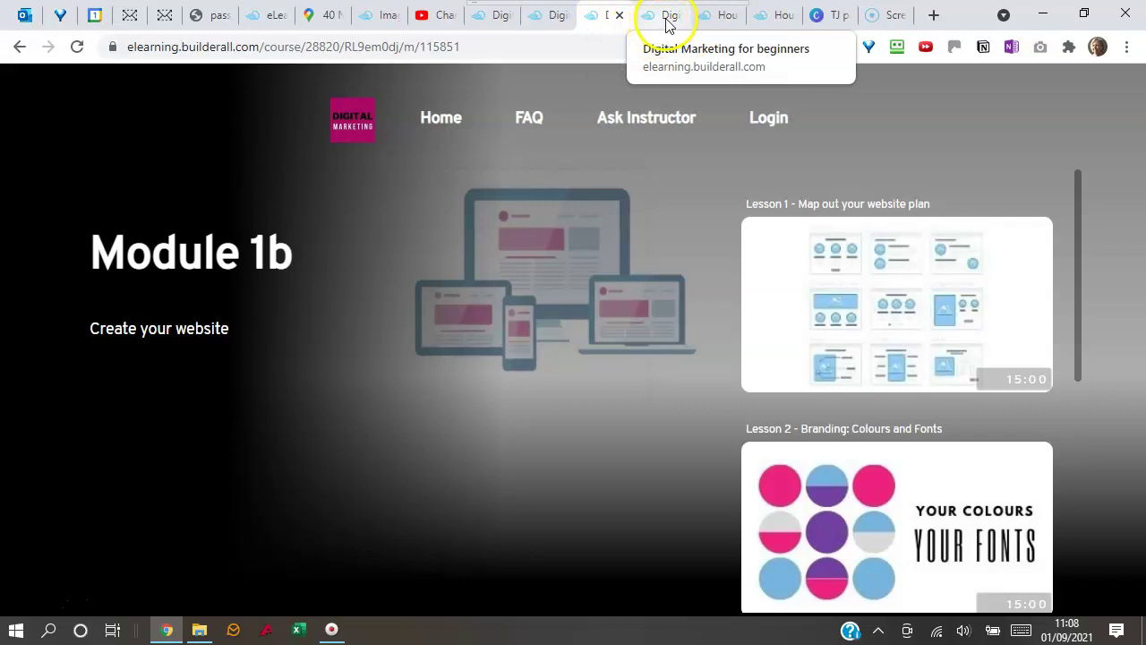
{"action": "left_click", "coordinate": [667, 24]}
{"action": "left_click", "coordinate": [604, 23]}
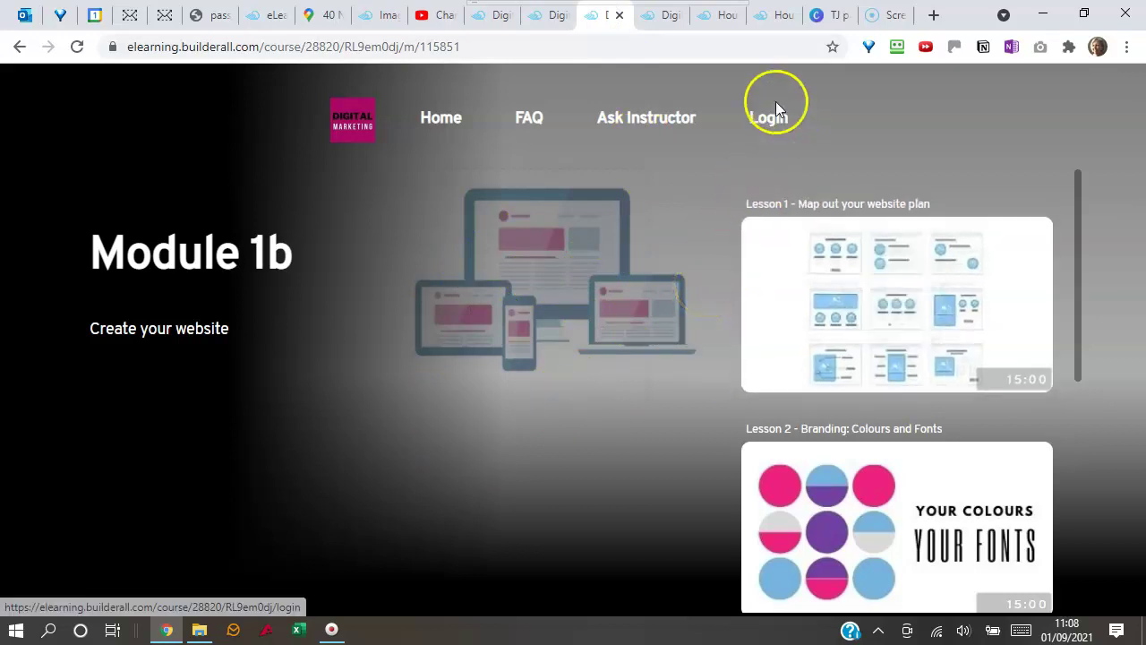
Compare the grey-overlaid devices image on page 5 of the Canva design with the Module 1 page and its lesson list.
{"action": "left_click", "coordinate": [830, 18]}
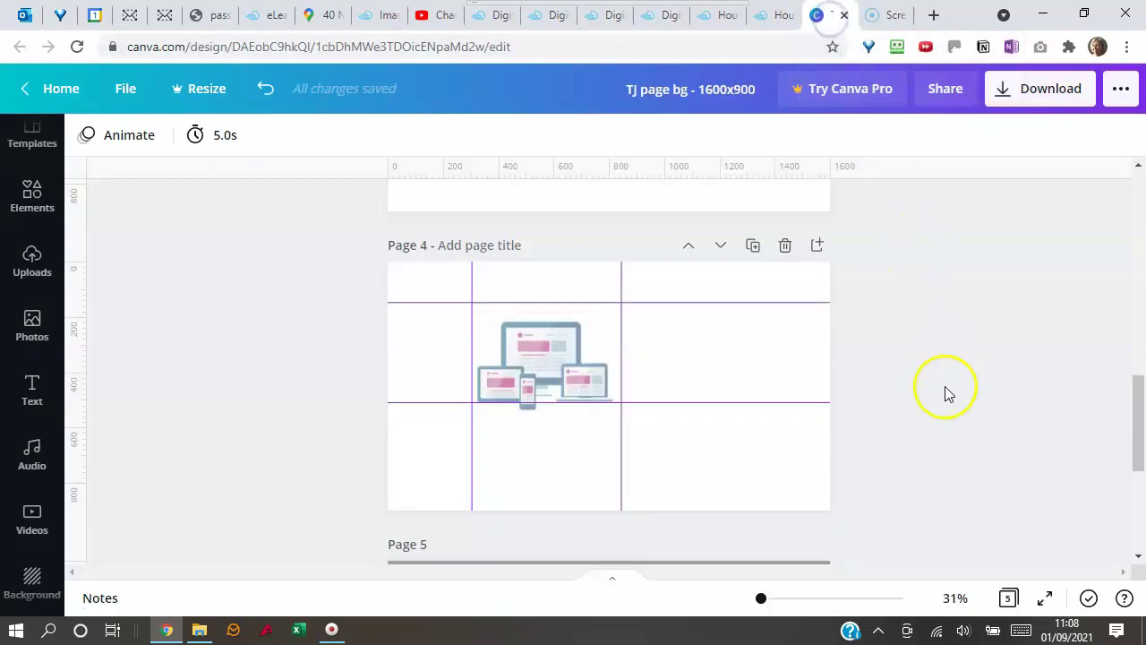
{"action": "scroll", "coordinate": [943, 387], "scroll_direction": "down", "scroll_amount": 2}
{"action": "scroll", "coordinate": [943, 385], "scroll_direction": "down", "scroll_amount": 4}
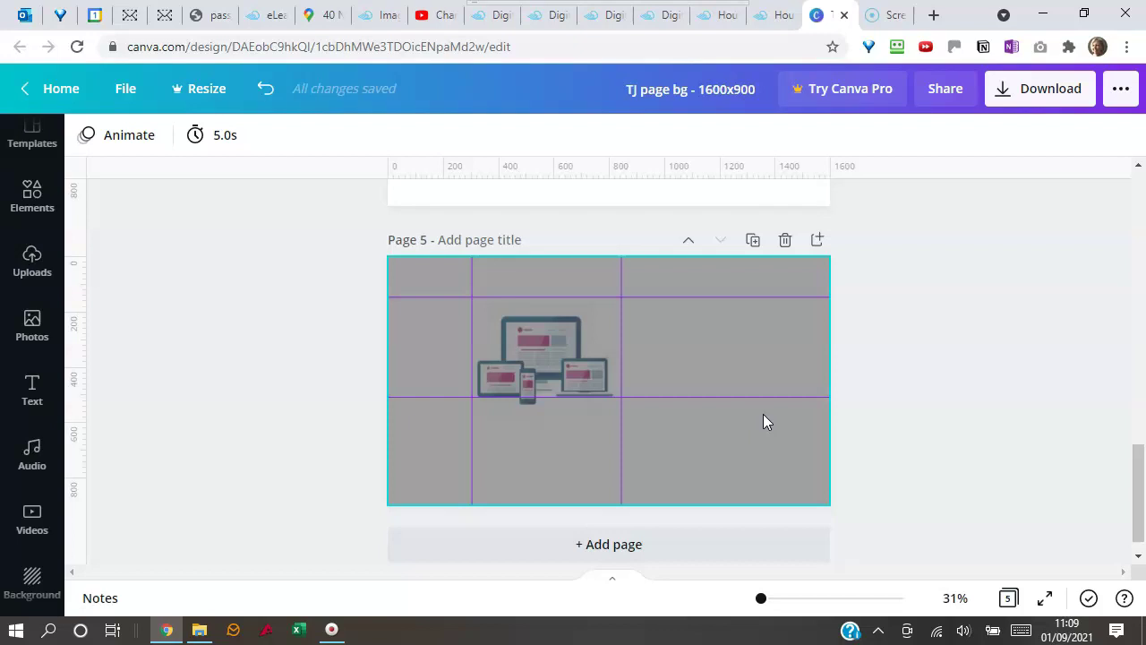
{"action": "left_click", "coordinate": [719, 16]}
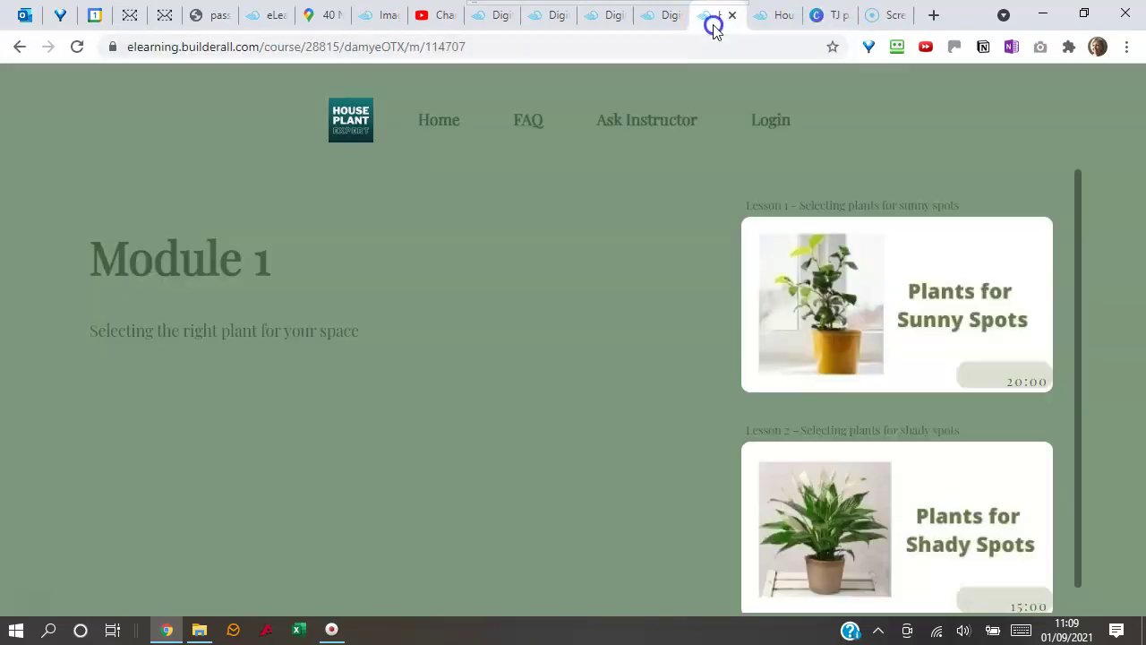
{"action": "left_click", "coordinate": [667, 16]}
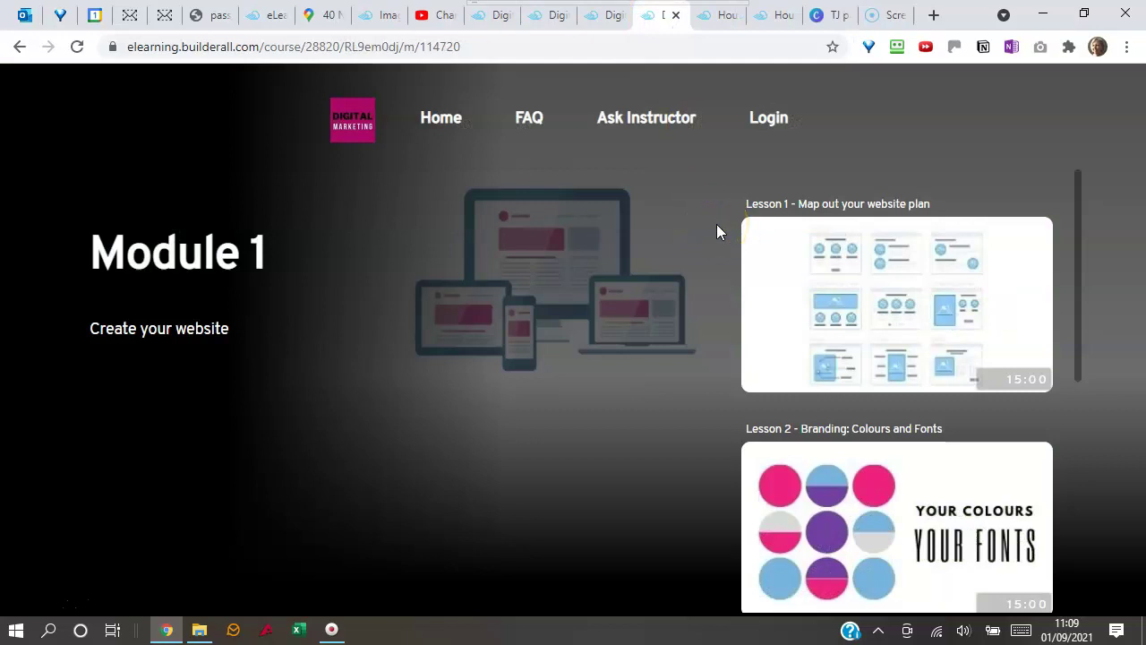
{"action": "scroll", "coordinate": [725, 321], "scroll_direction": "down", "scroll_amount": 1}
{"action": "scroll", "coordinate": [726, 321], "scroll_direction": "up", "scroll_amount": 1}
{"action": "scroll", "coordinate": [725, 321], "scroll_direction": "down", "scroll_amount": 1}
{"action": "scroll", "coordinate": [725, 321], "scroll_direction": "down", "scroll_amount": 1}
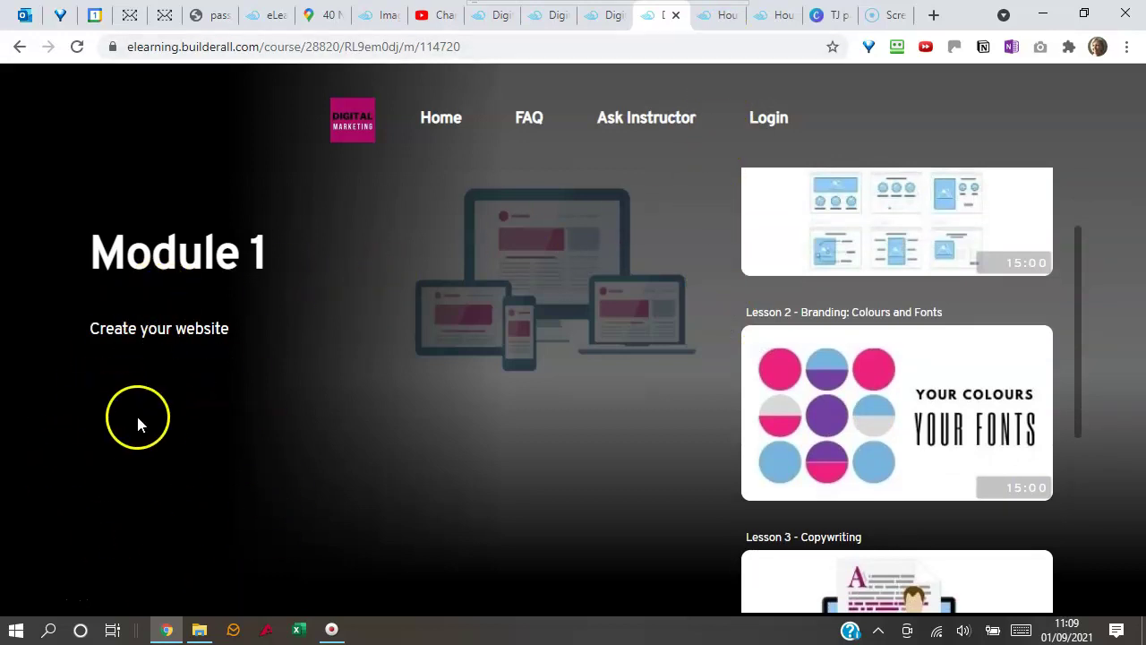
View the plain green background on the House Plant course's Module 1 page and the plant image on its Login page.
{"action": "left_click", "coordinate": [716, 25]}
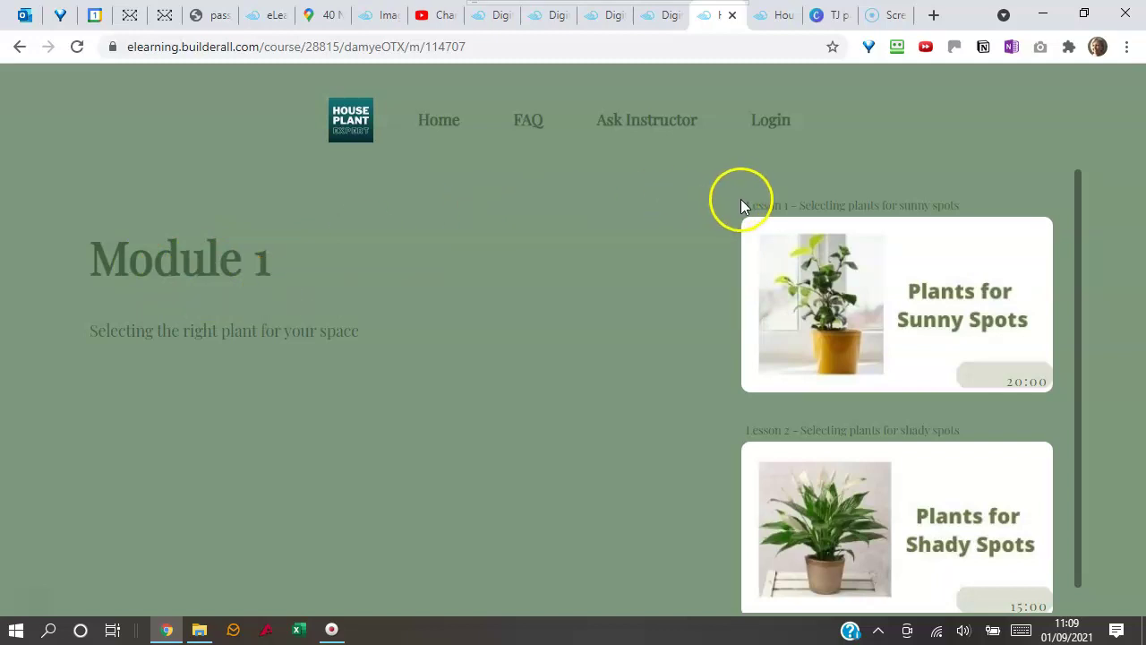
{"action": "mouse_move", "coordinate": [747, 204]}
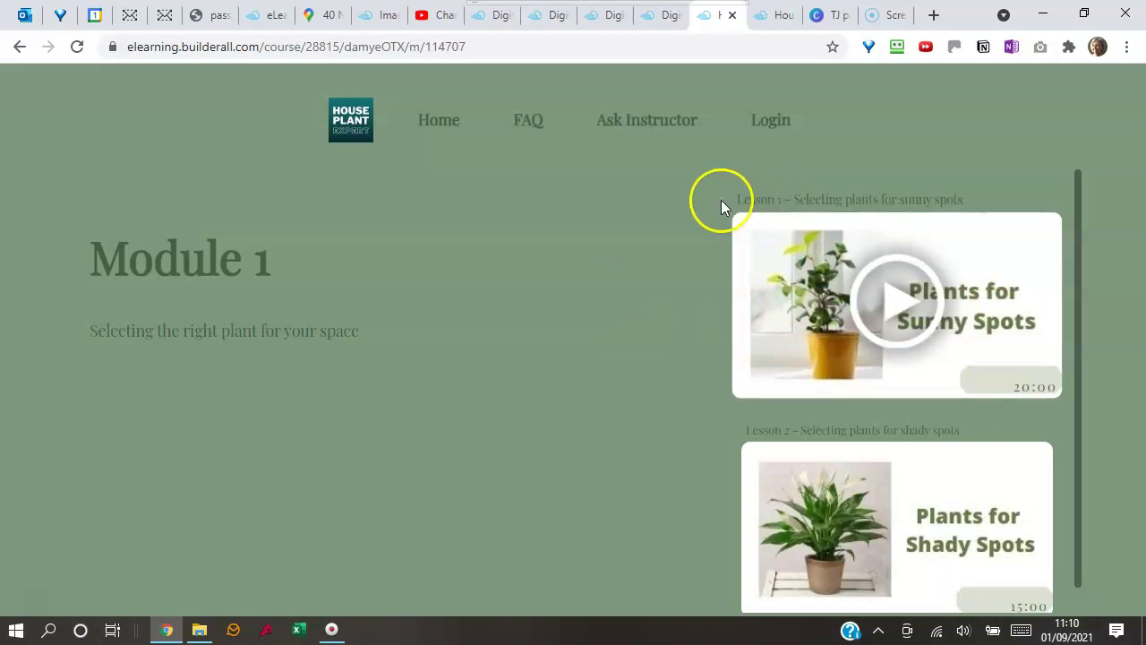
{"action": "left_click", "coordinate": [778, 23]}
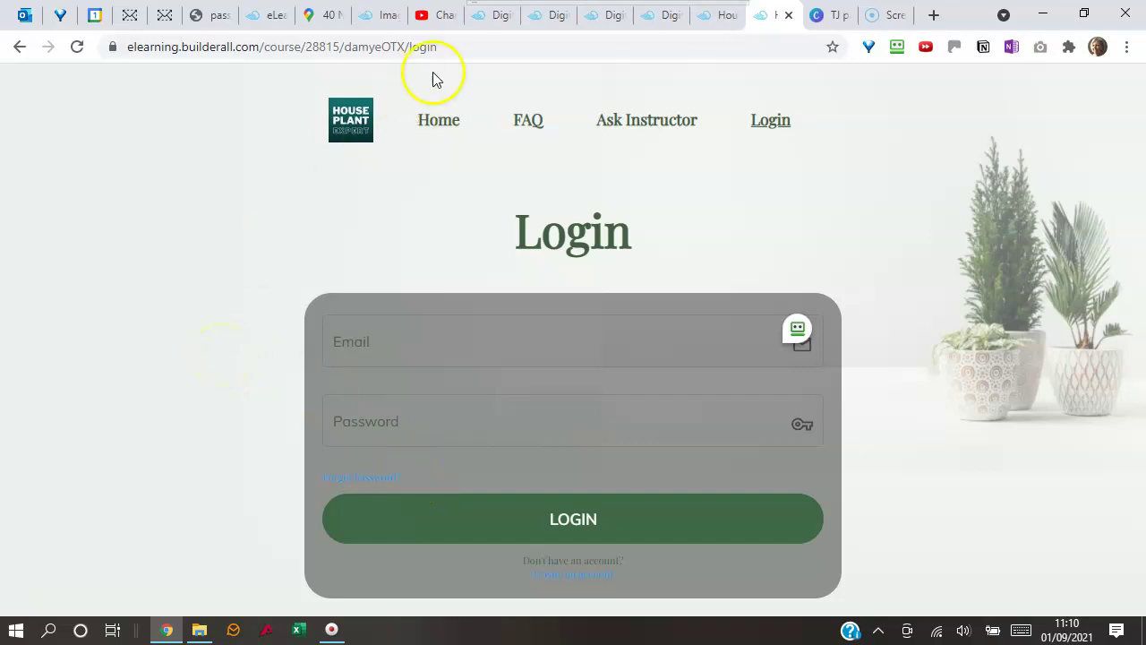
Return to the Digital Marketing for beginners preview and review its home page background once more.
{"action": "left_click", "coordinate": [494, 18]}
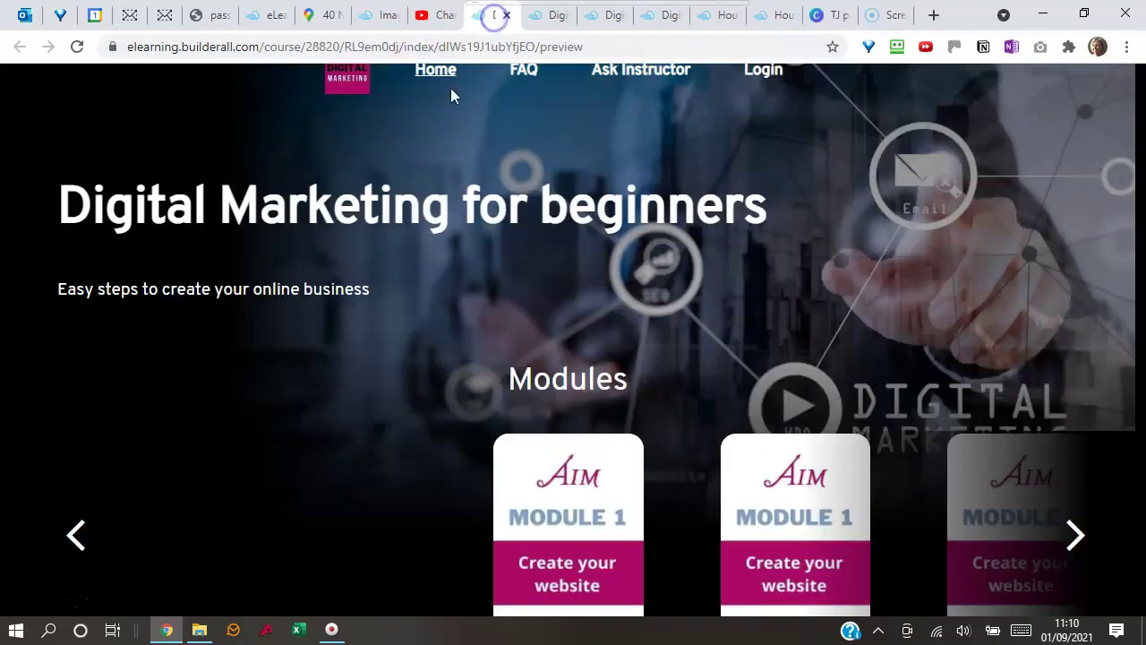
{"action": "scroll", "coordinate": [382, 374], "scroll_direction": "down", "scroll_amount": 2}
{"action": "scroll", "coordinate": [382, 382], "scroll_direction": "up", "scroll_amount": 2}
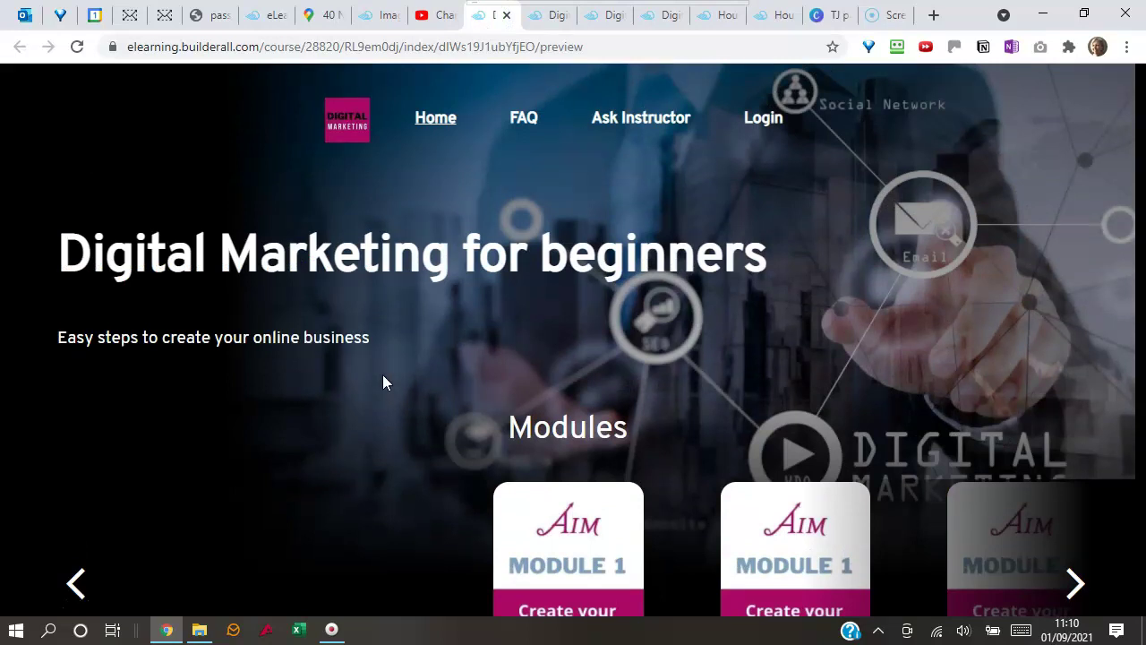
{"action": "scroll", "coordinate": [369, 413], "scroll_direction": "down", "scroll_amount": 2}
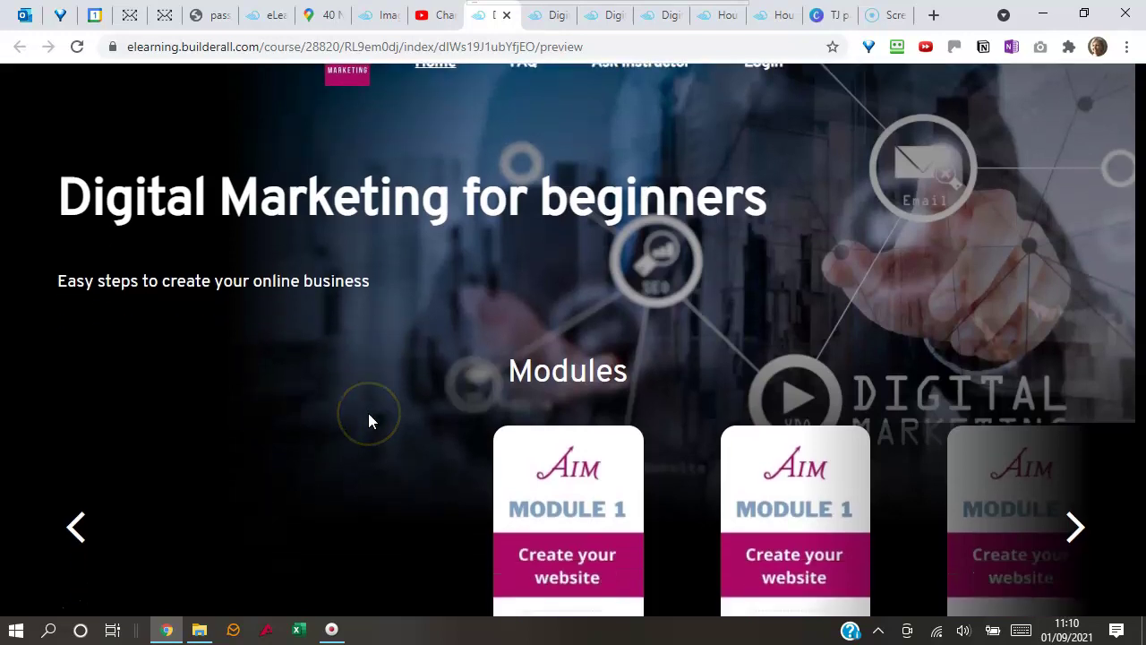
{"action": "scroll", "coordinate": [368, 421], "scroll_direction": "up", "scroll_amount": 2}
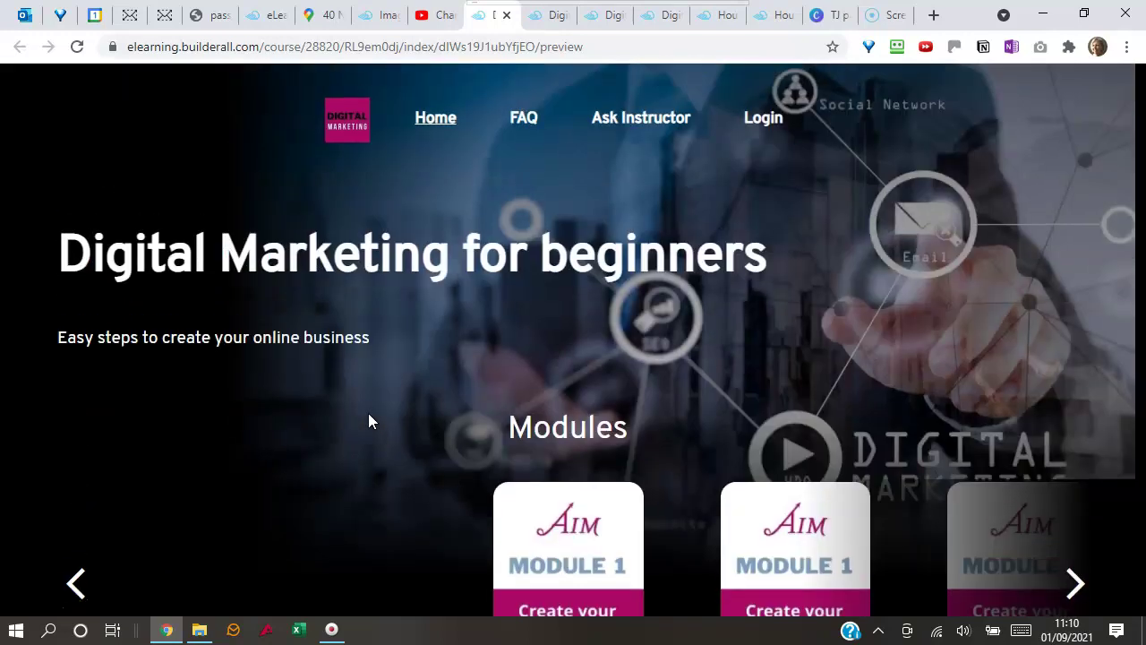